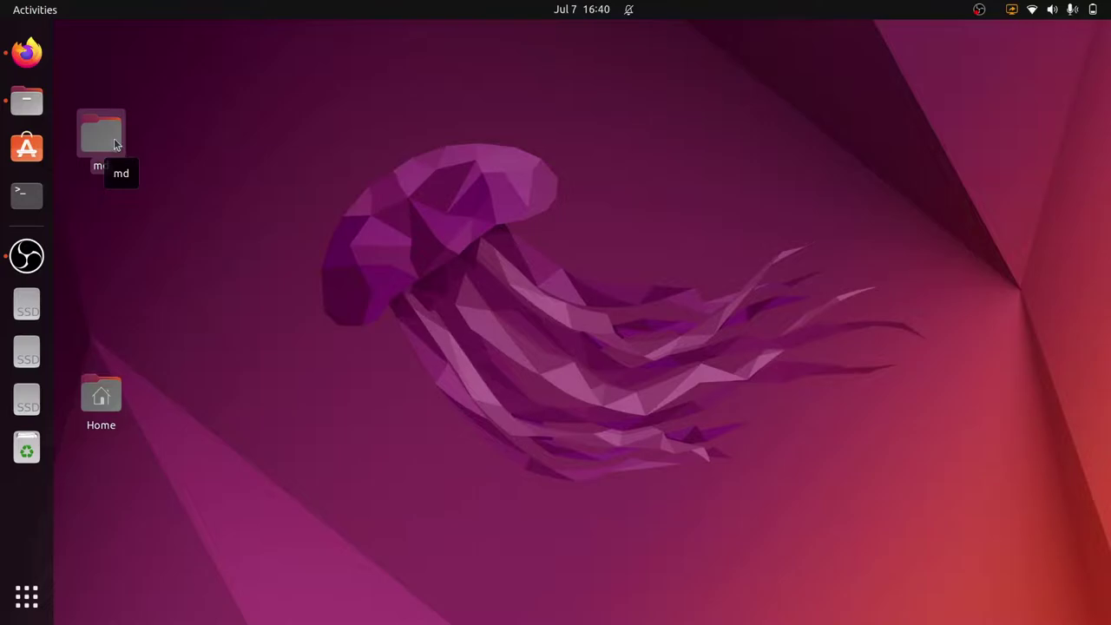
- Open the Desktop md folder and point out complex_solv.gro and topol.top
{"action": "double_click", "coordinate": [113, 140]}
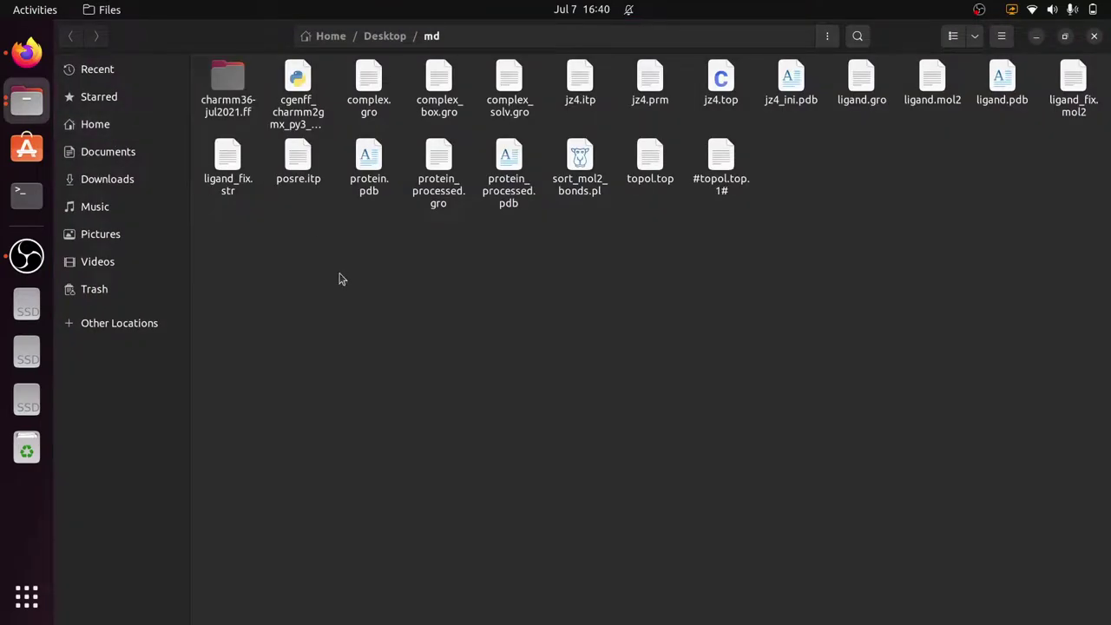
{"action": "left_click", "coordinate": [517, 106]}
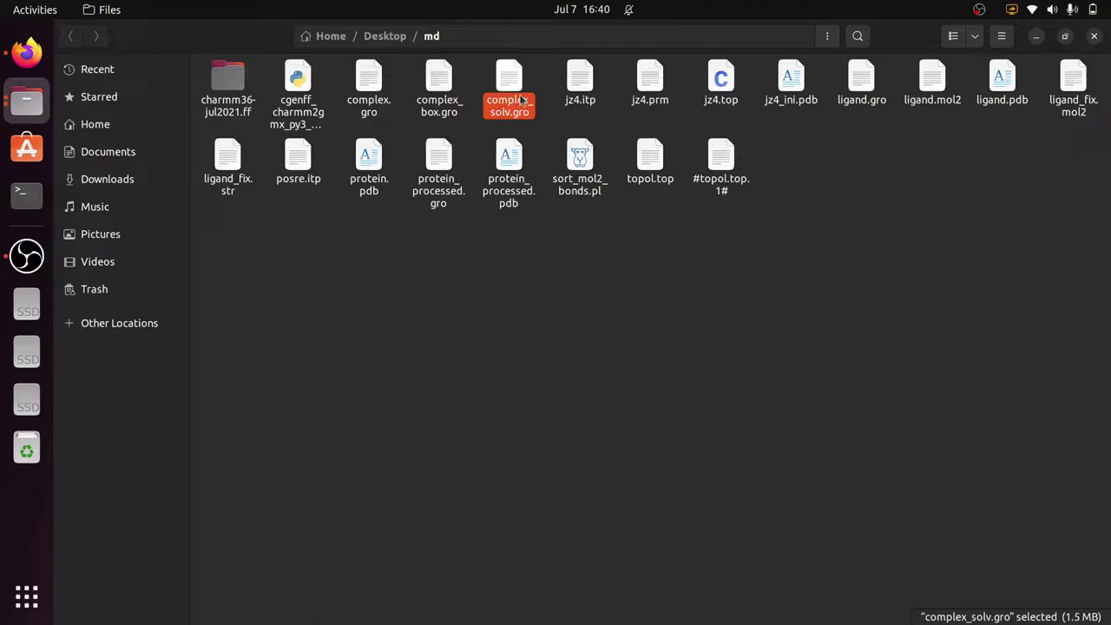
{"action": "left_click", "coordinate": [653, 151]}
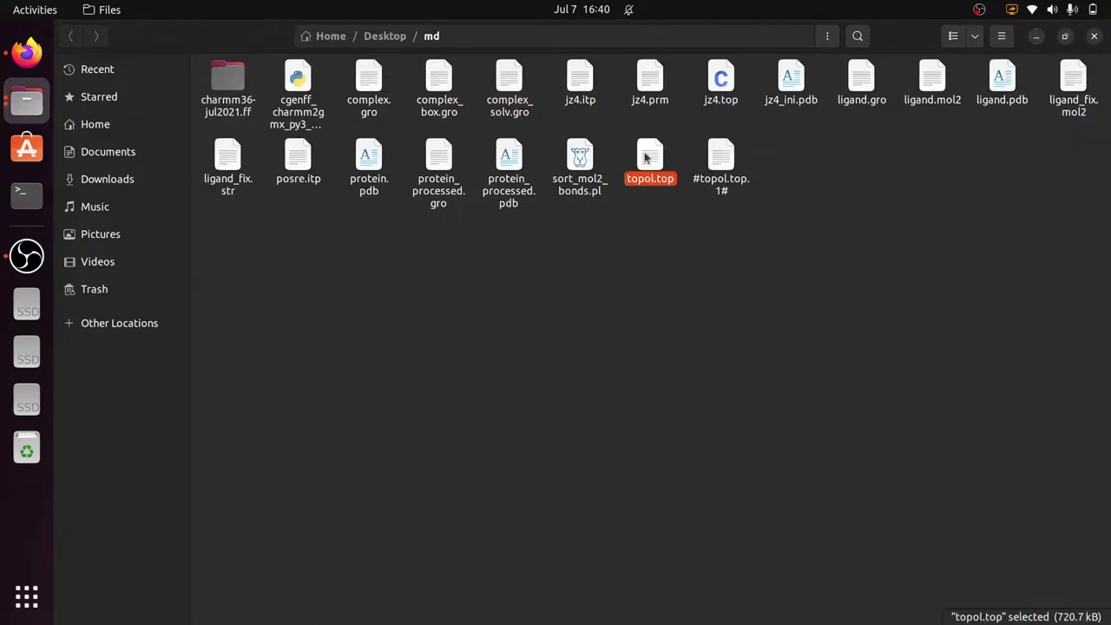
{"action": "left_click", "coordinate": [640, 287]}
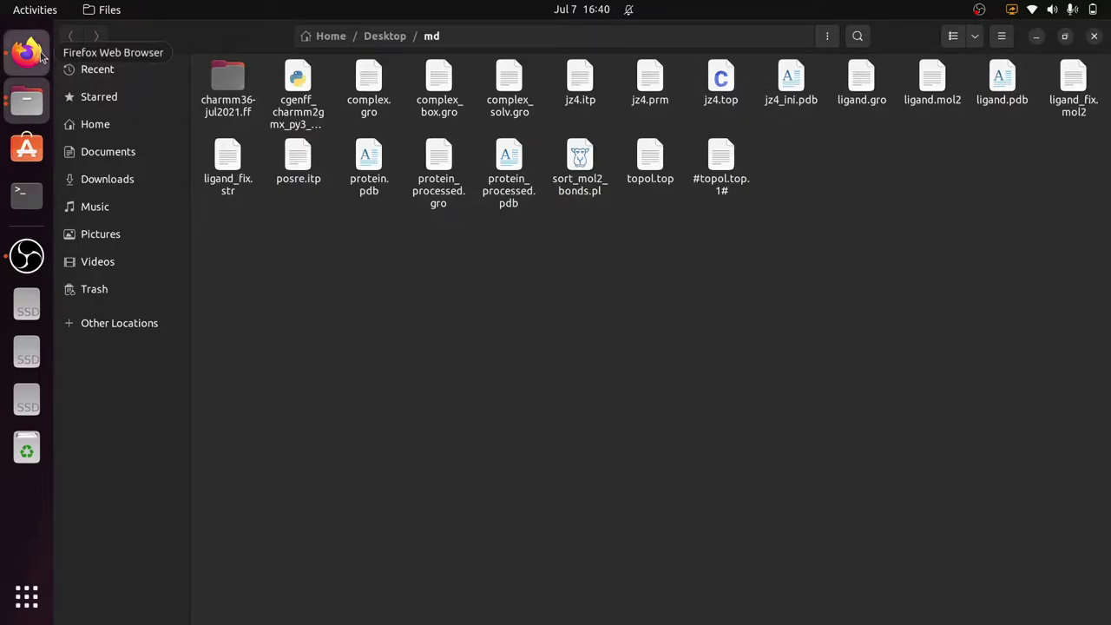
- Open the Step Four example ions.mdp file from the GROMACS tutorial in a new Firefox tab
{"action": "left_click", "coordinate": [26, 53]}
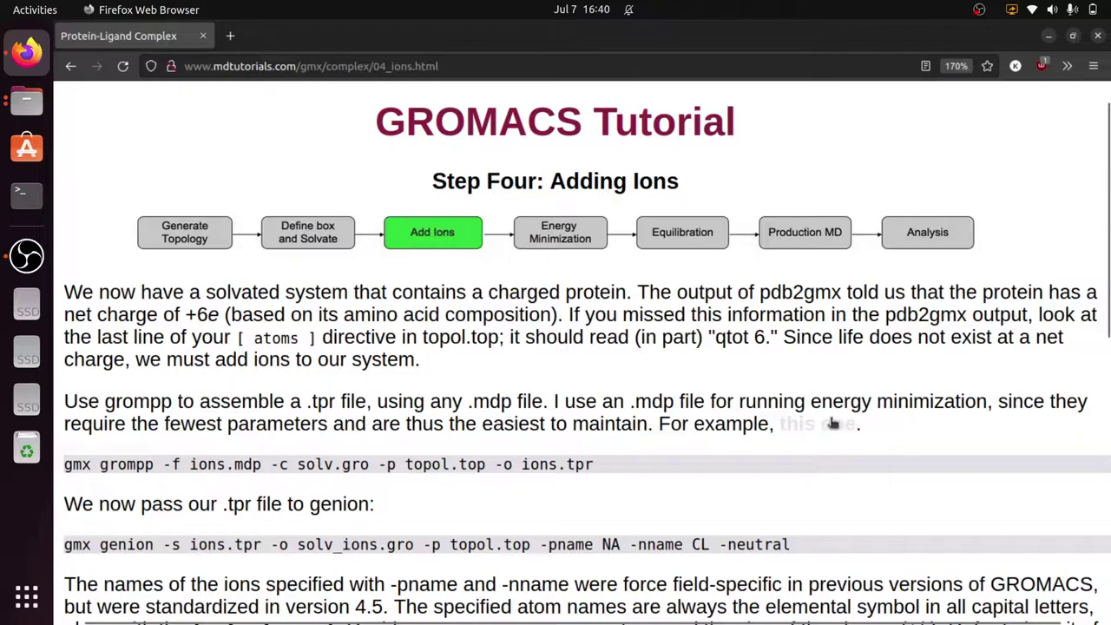
{"action": "left_click", "coordinate": [797, 426]}
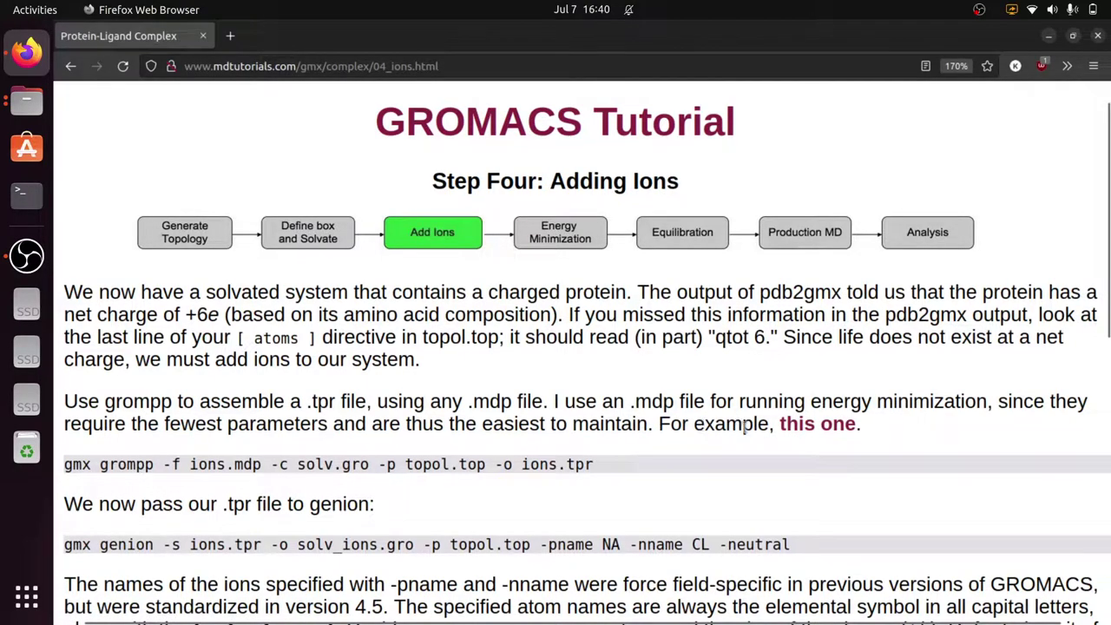
{"action": "left_click", "coordinate": [820, 431]}
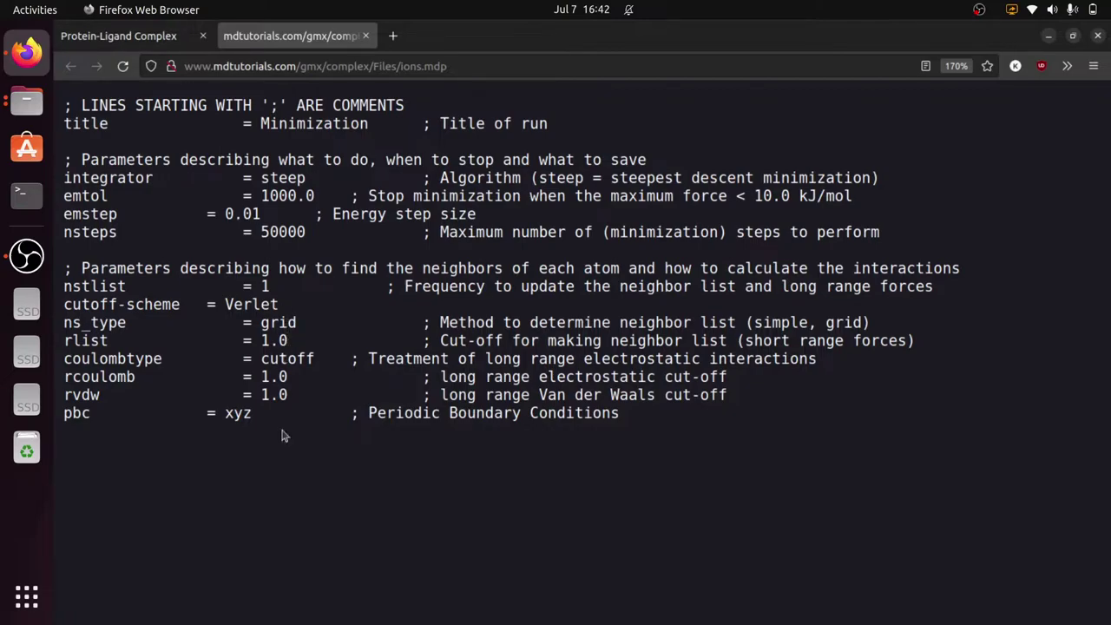
- Save ions.mdp into the Desktop/md folder
{"action": "key", "text": "ctrl+s"}
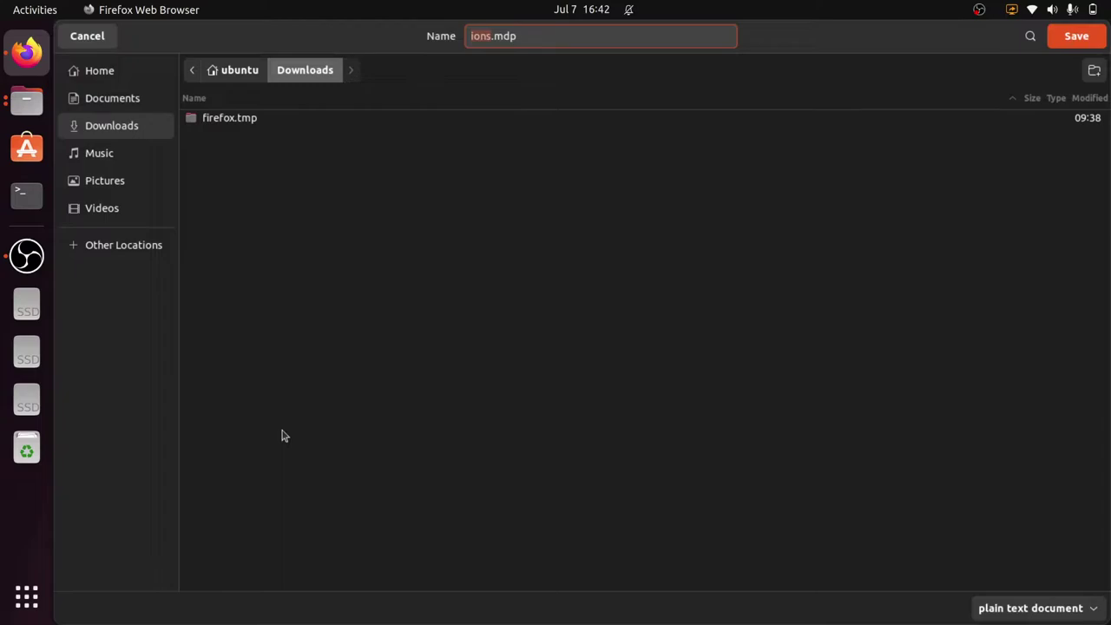
{"action": "left_click", "coordinate": [104, 72]}
{"action": "double_click", "coordinate": [223, 120]}
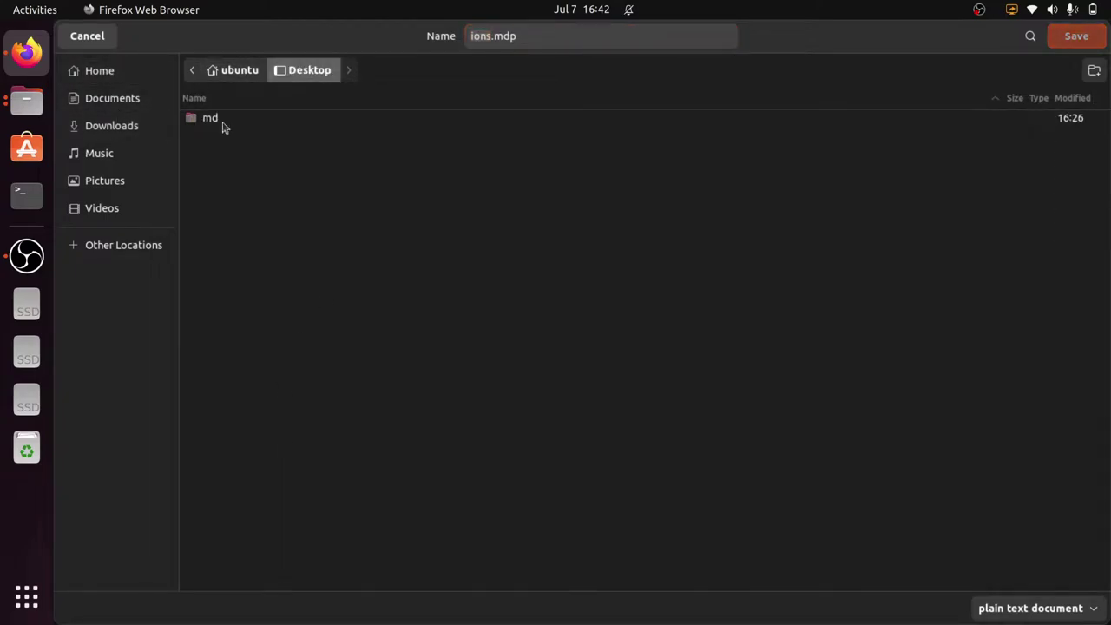
{"action": "double_click", "coordinate": [217, 122]}
{"action": "left_click", "coordinate": [1076, 39]}
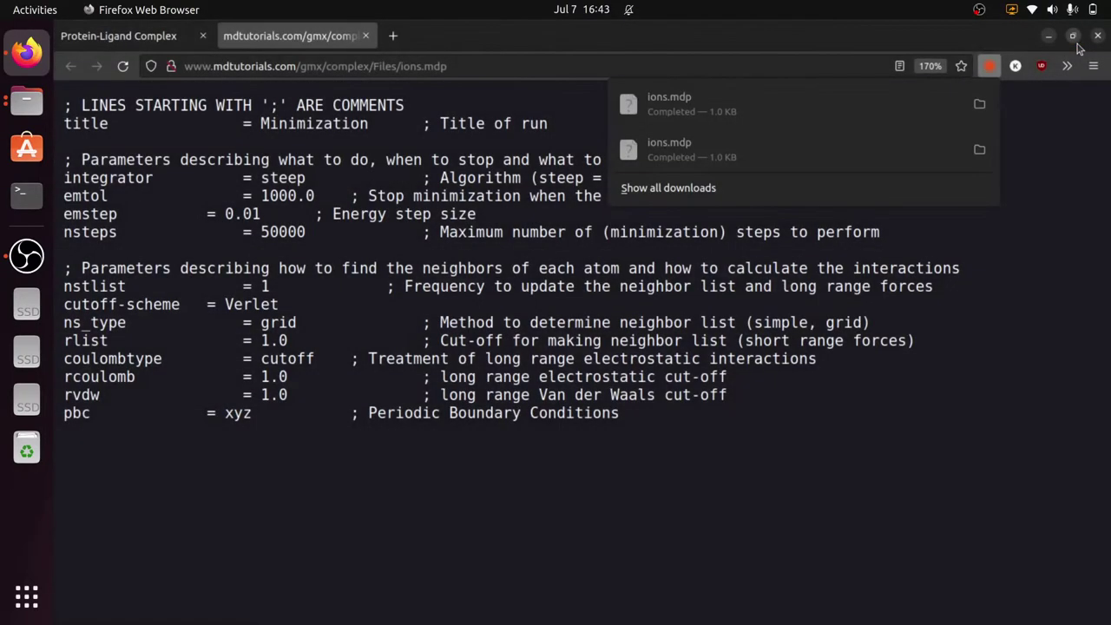
{"action": "left_click", "coordinate": [701, 292]}
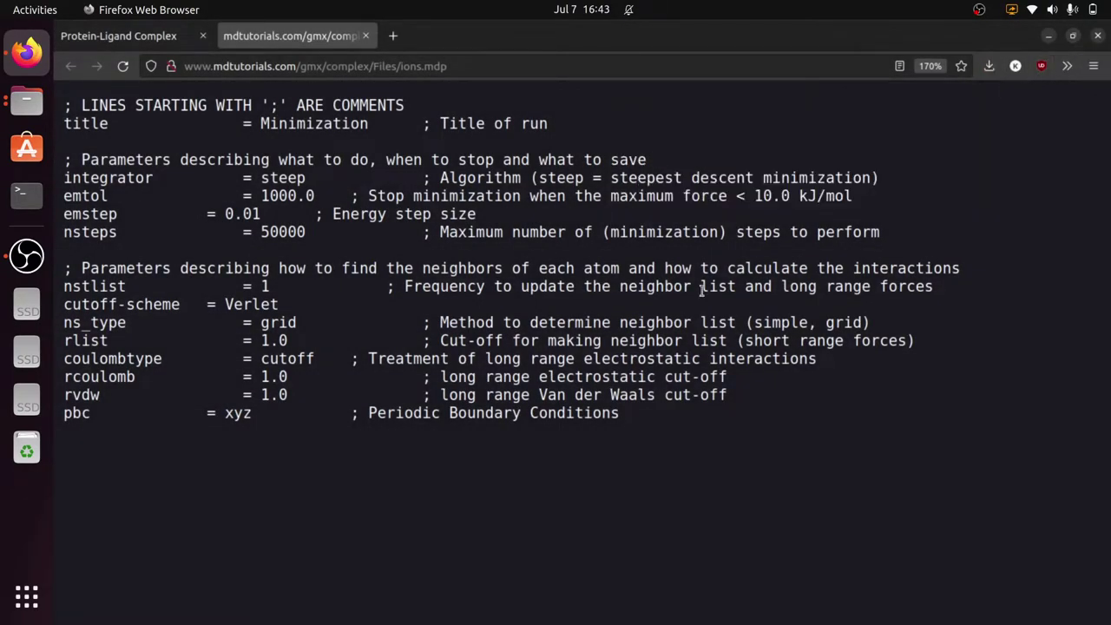
- Confirm ions.mdp is in the md folder and open a terminal there
{"action": "left_click", "coordinate": [1049, 36]}
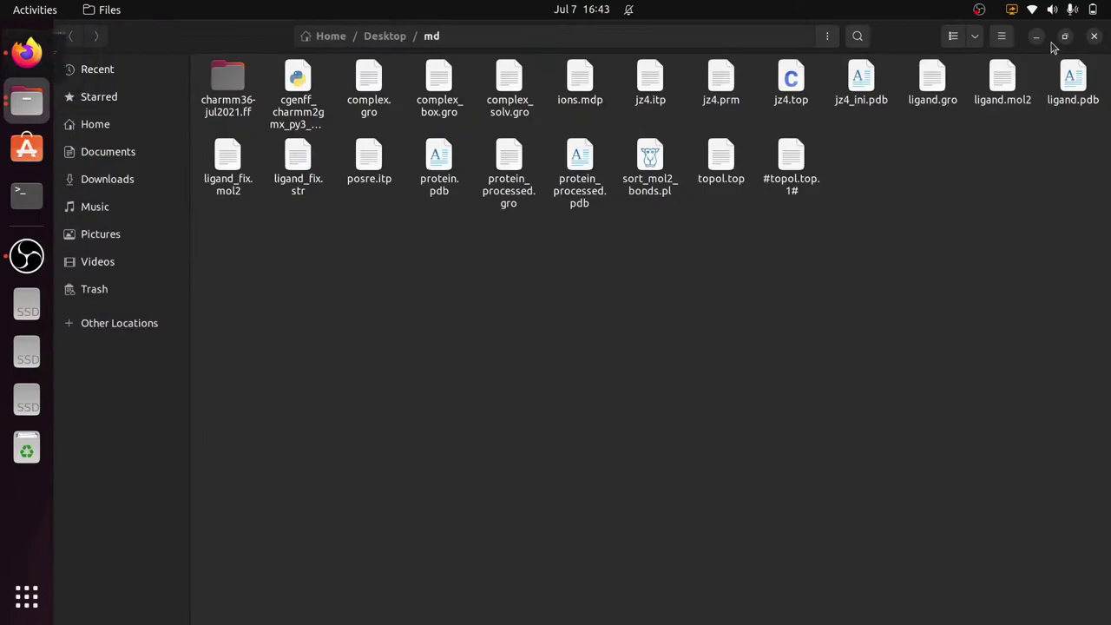
{"action": "left_click", "coordinate": [577, 94]}
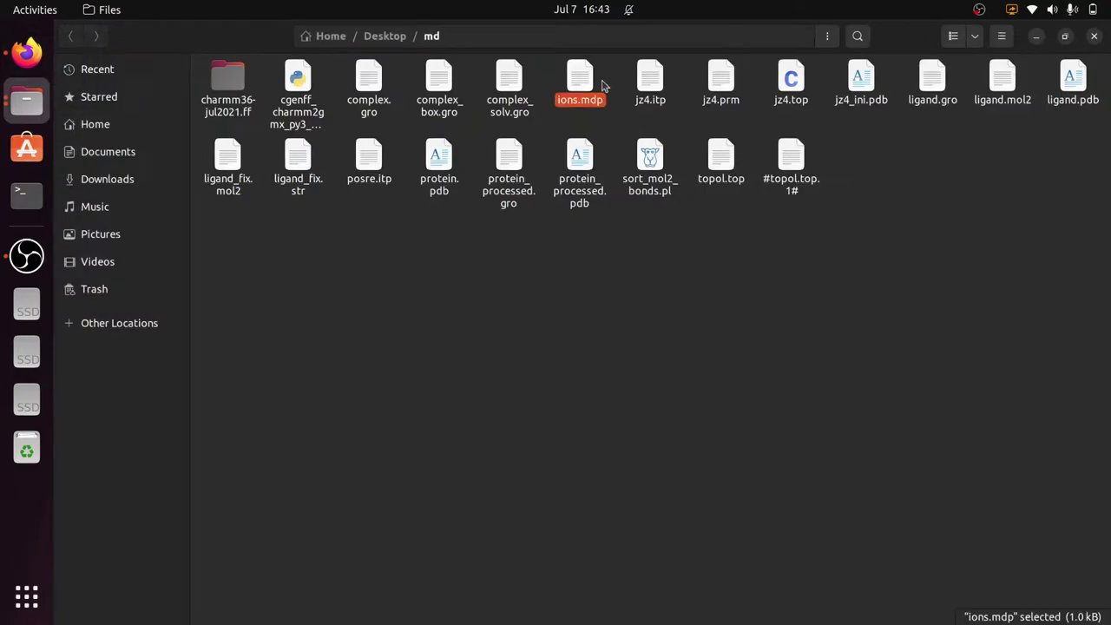
{"action": "right_click", "coordinate": [448, 260]}
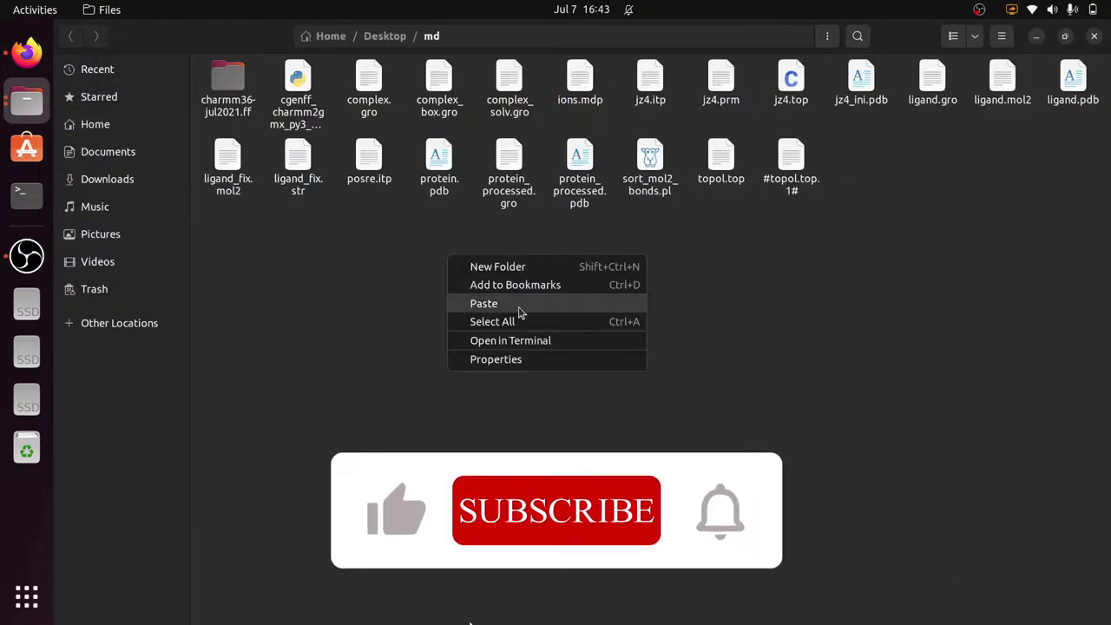
{"action": "left_click", "coordinate": [525, 341]}
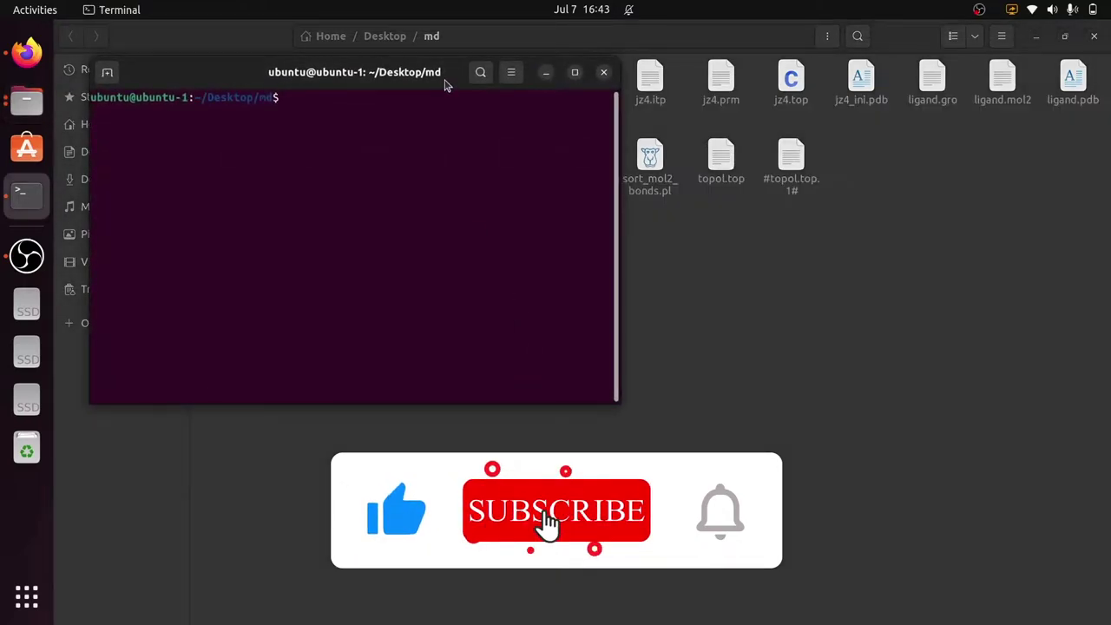
- Review the typed grompp command building ions.tpr from ions.mdp, complex_solv.gro and topol.top
{"action": "left_click_drag", "start_coordinate": [449, 77], "coordinate": [653, 233]}
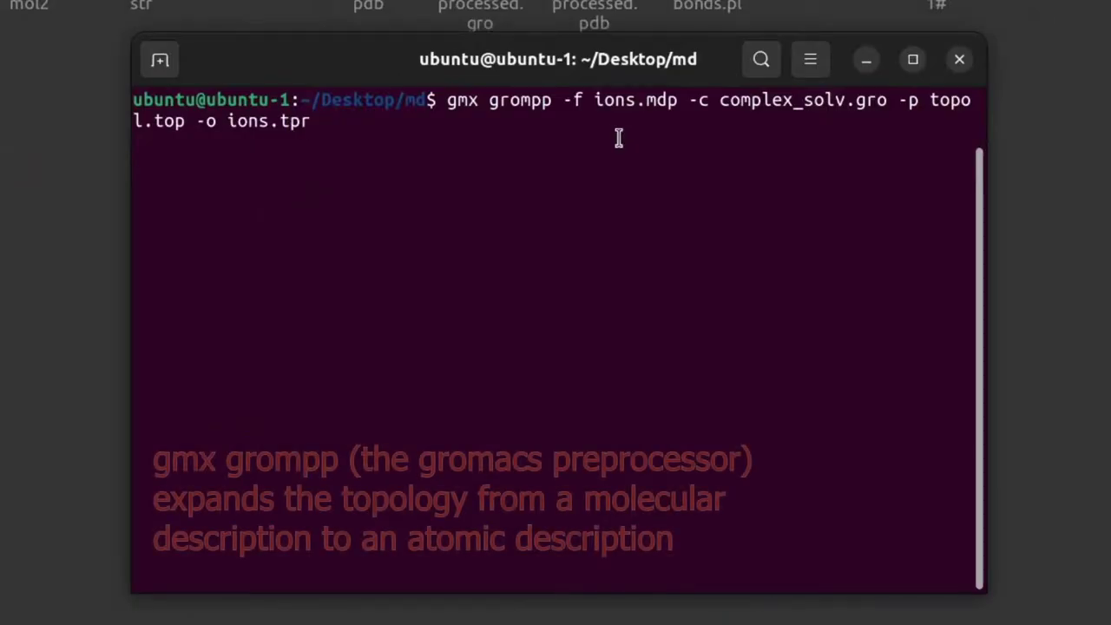
{"action": "double_click", "coordinate": [241, 122]}
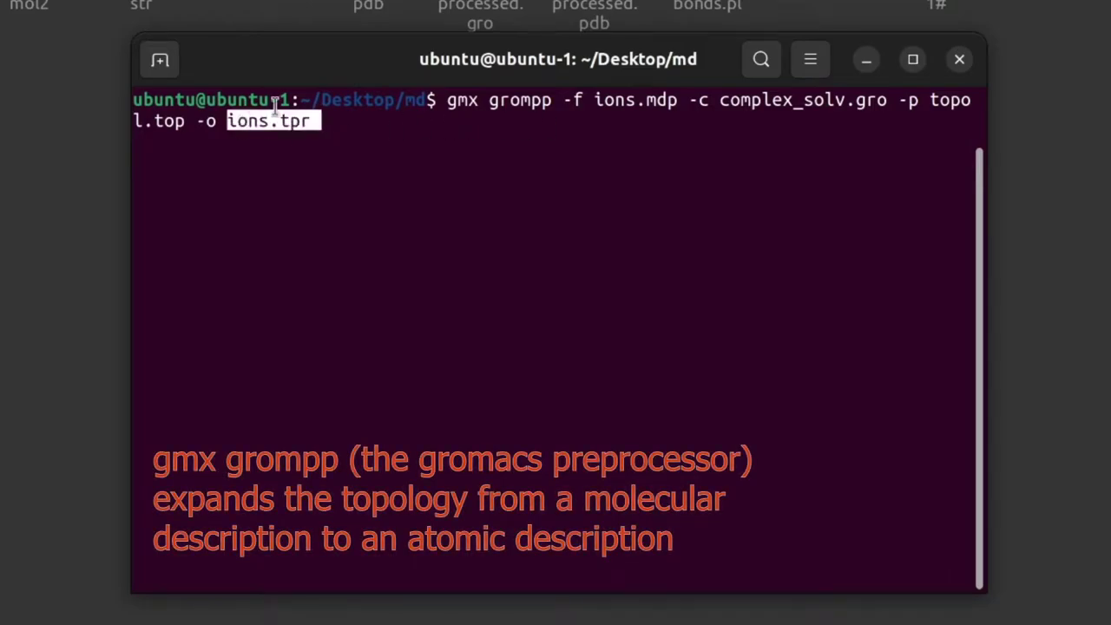
{"action": "left_click", "coordinate": [310, 130]}
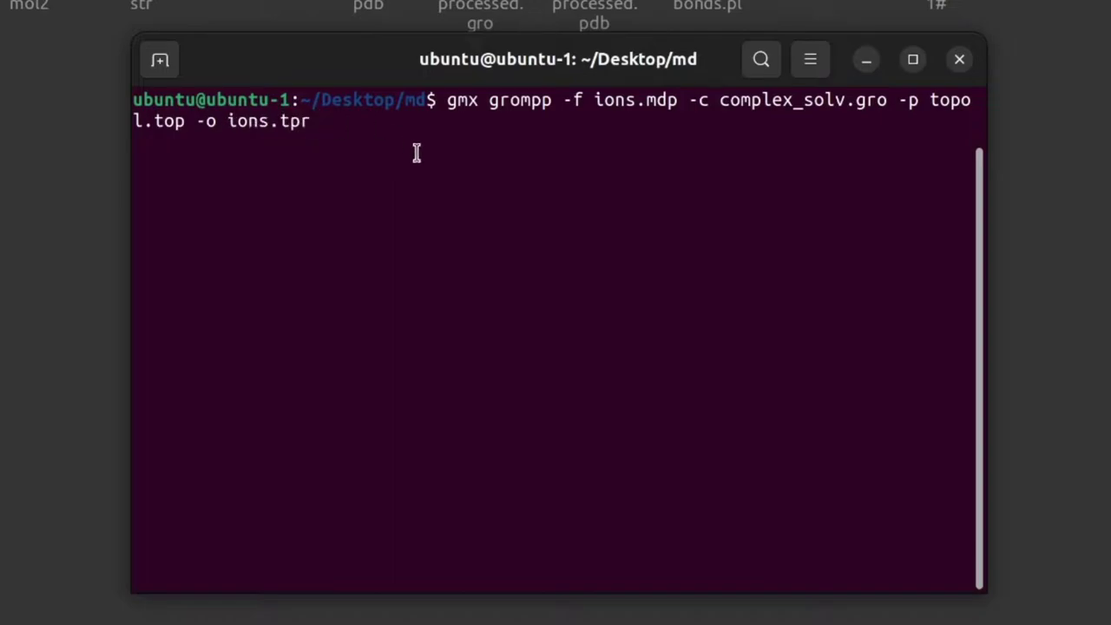
{"action": "double_click", "coordinate": [632, 106]}
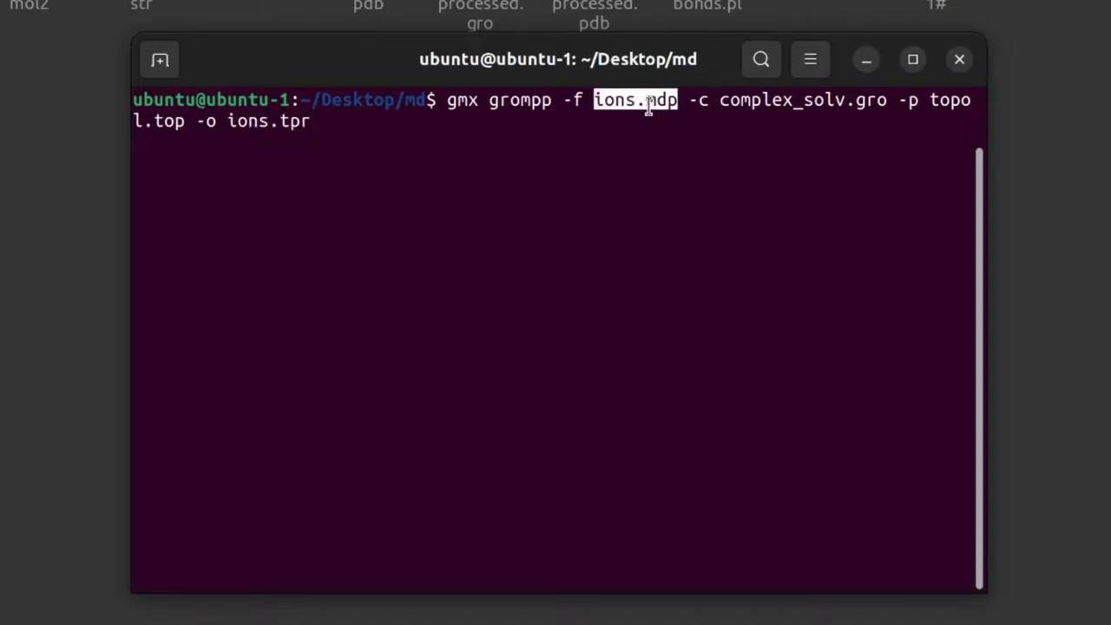
{"action": "double_click", "coordinate": [508, 100]}
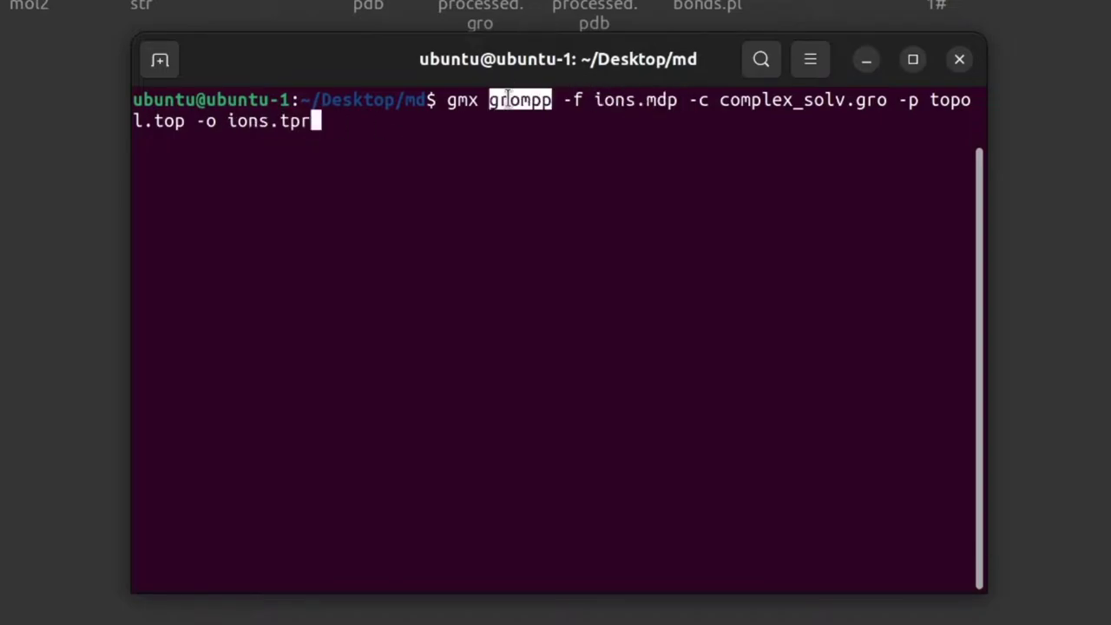
{"action": "double_click", "coordinate": [295, 122]}
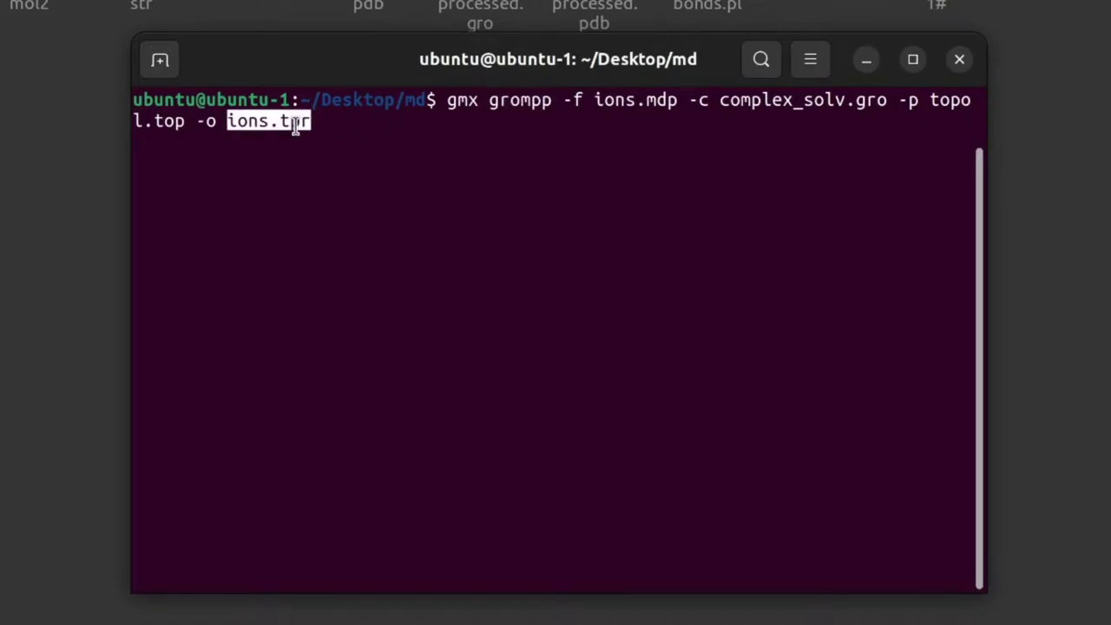
{"action": "double_click", "coordinate": [499, 99]}
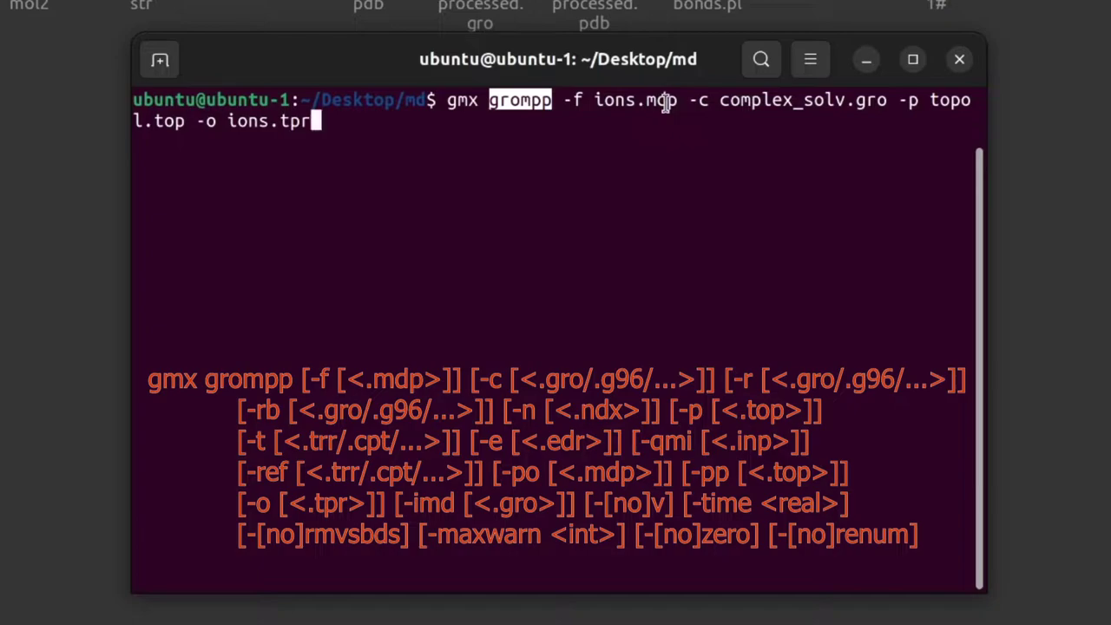
{"action": "double_click", "coordinate": [298, 121]}
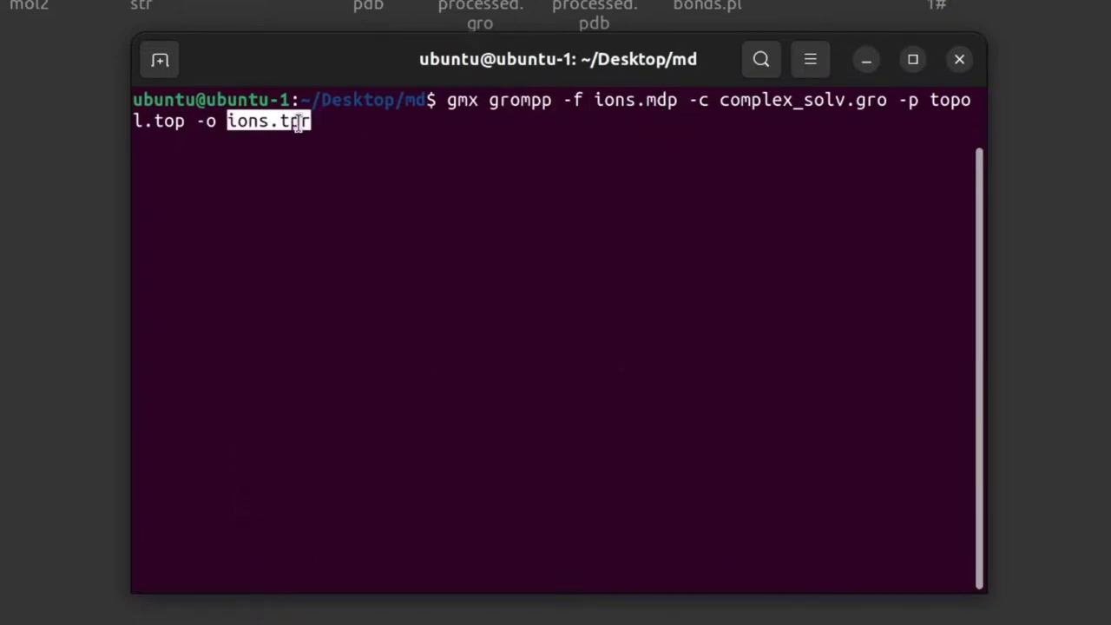
{"action": "triple_click", "coordinate": [298, 121]}
{"action": "left_click", "coordinate": [298, 122]}
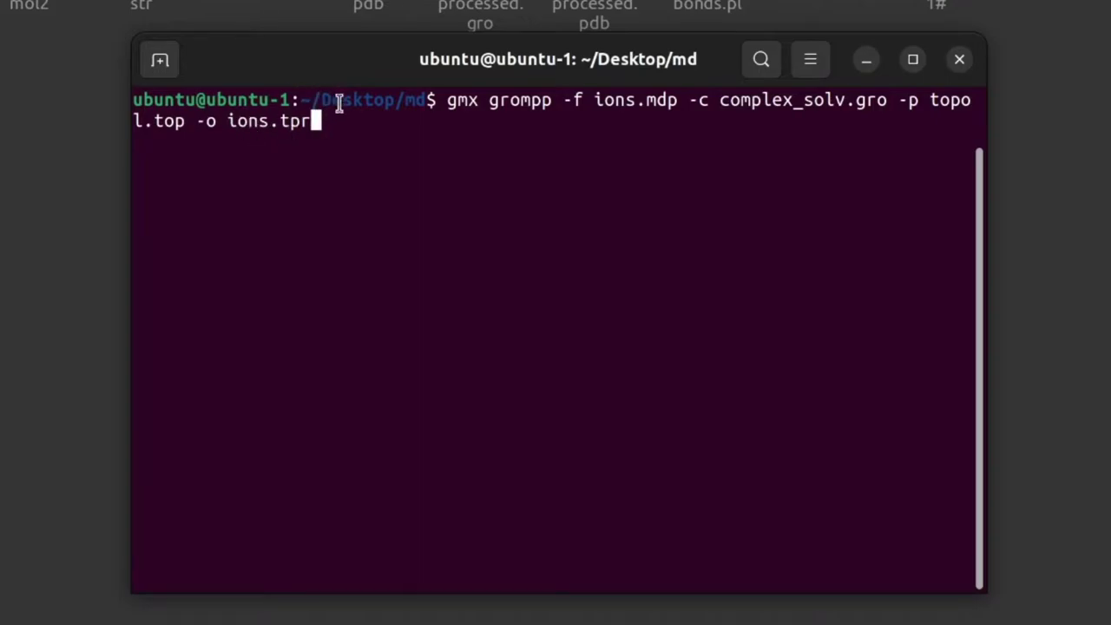
- Run grompp, clear the output, and paste the genion command using -pname NA -nname CL -neutral
{"action": "key", "text": "Return"}
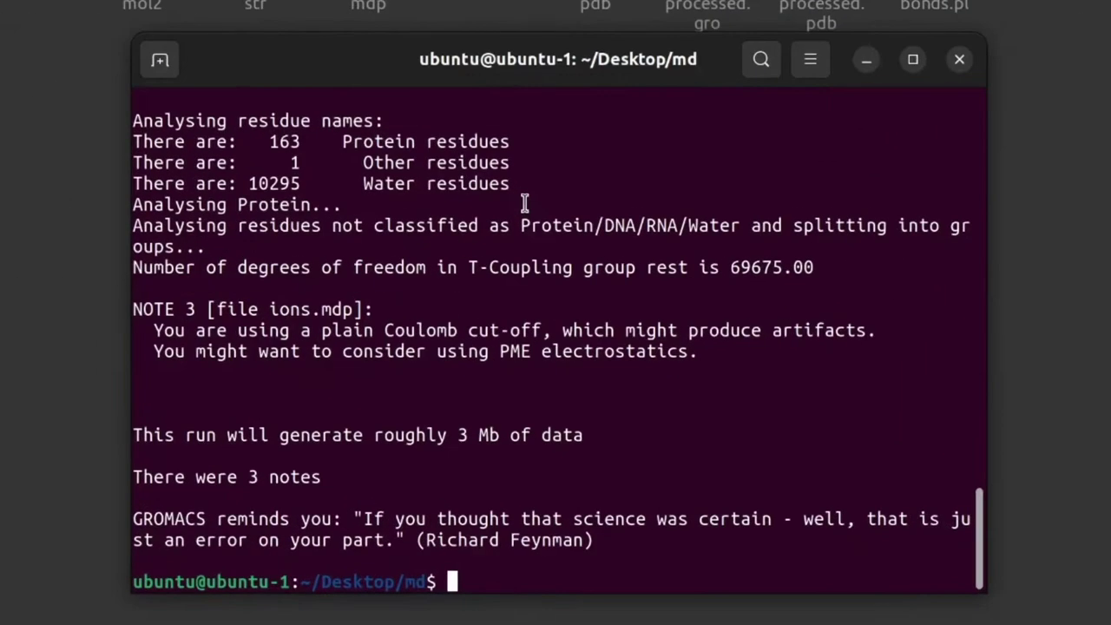
{"action": "key", "text": "ctrl+l"}
{"action": "type", "text": "gmx genion -s ions.tpr -o complex_solv_ions.gro -p topol.top -pname NA -nname CL -neutral"}
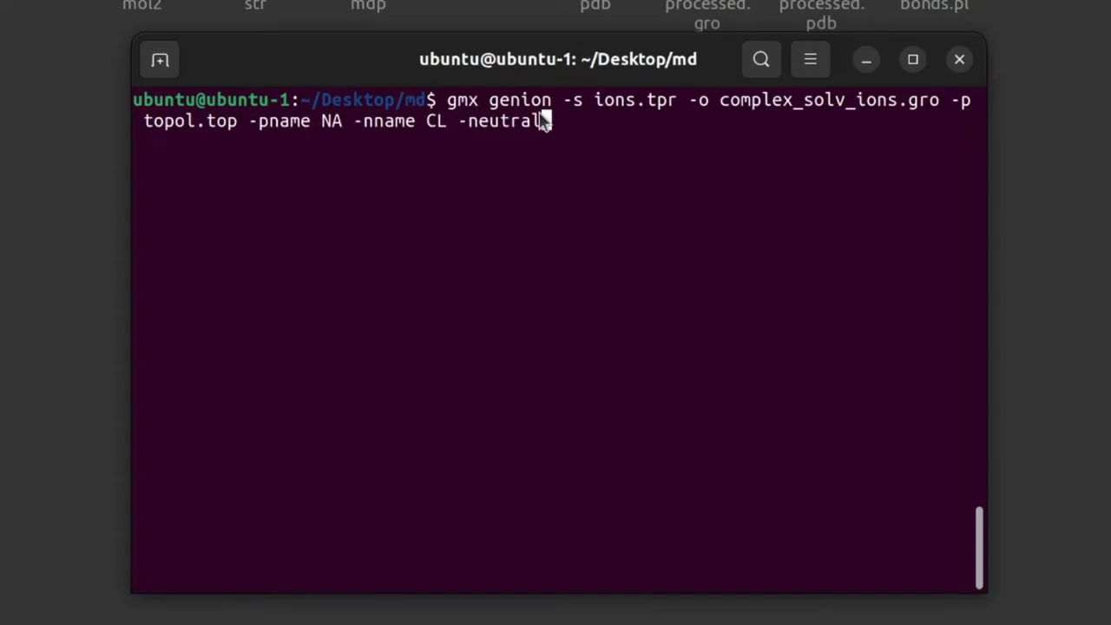
- Run genion and locate group 15 (SOL) for the solvent-molecule prompt
{"action": "key", "text": "Return"}
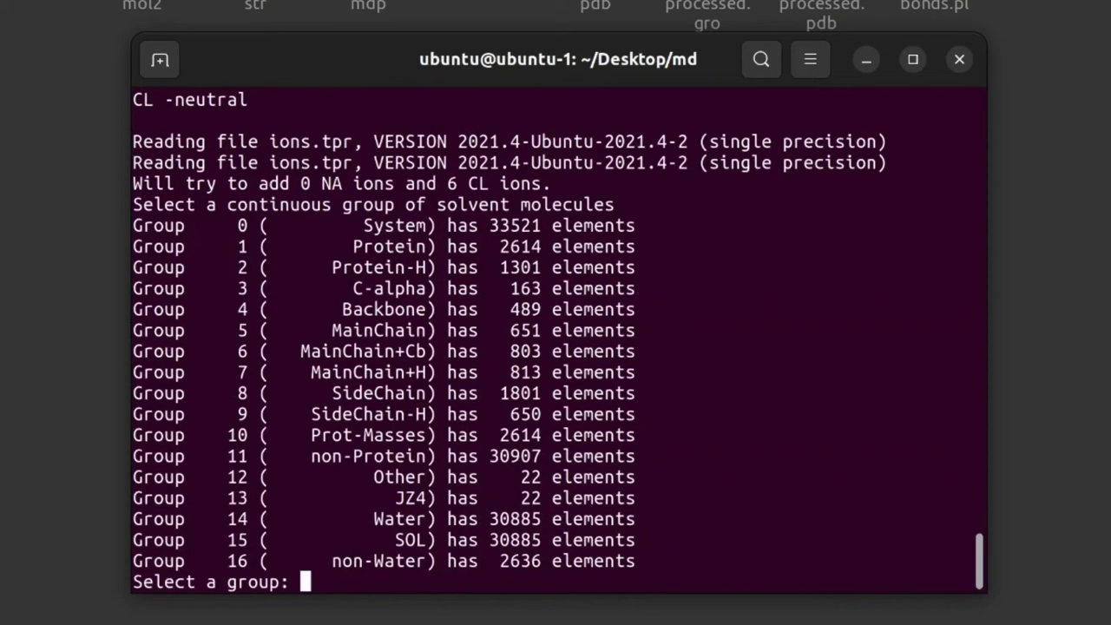
{"action": "double_click", "coordinate": [477, 204]}
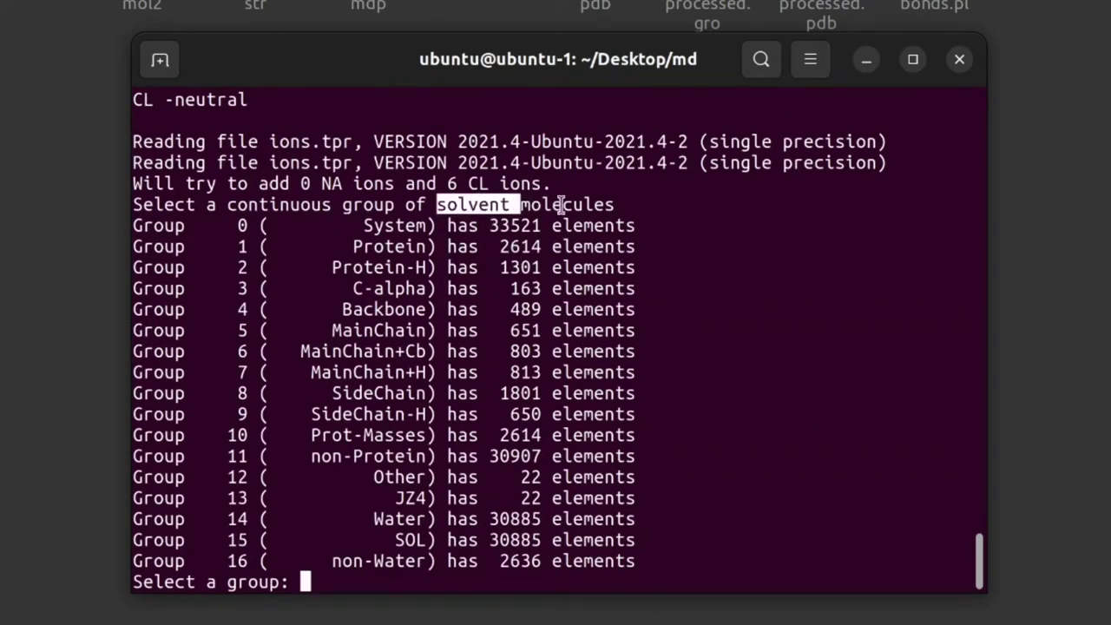
{"action": "left_click_drag", "start_coordinate": [561, 204], "coordinate": [564, 204]}
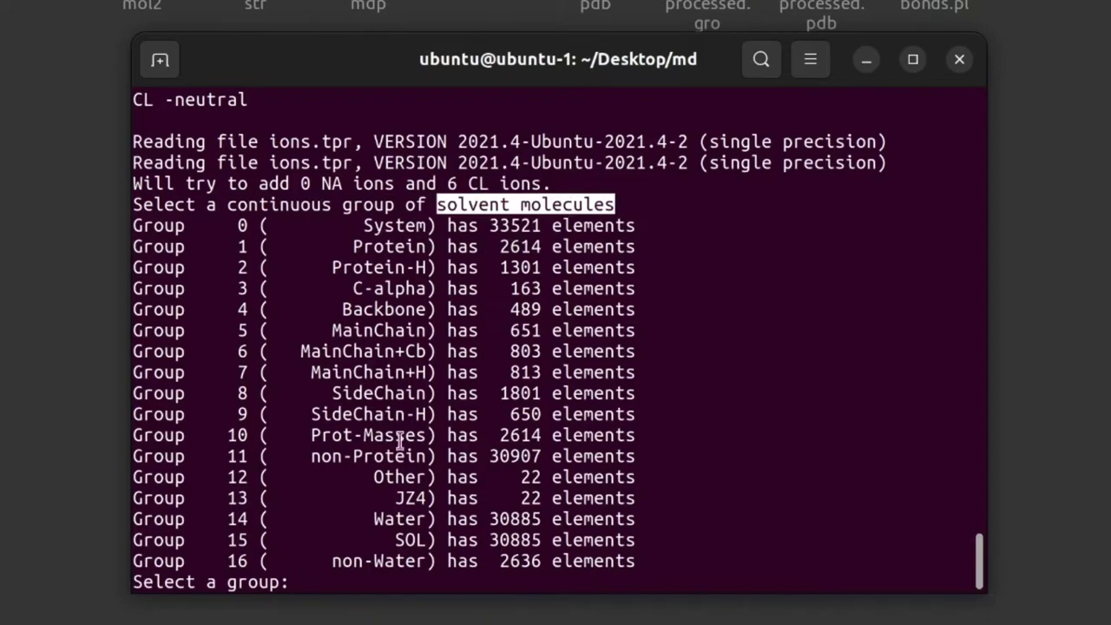
{"action": "double_click", "coordinate": [234, 540]}
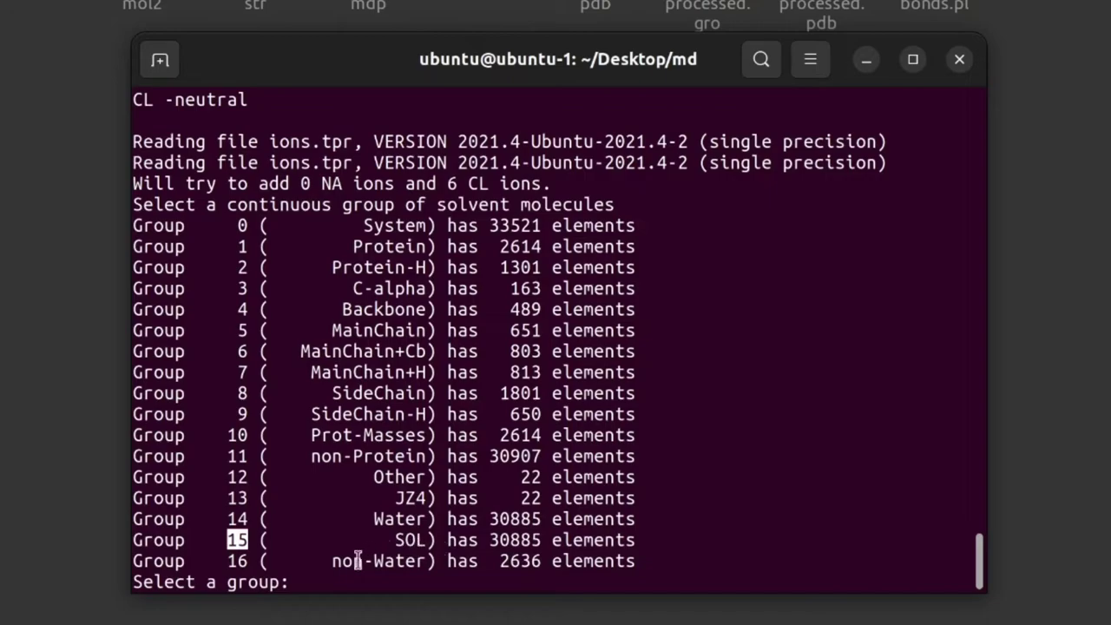
- Select group 15 (SOL) and highlight the result of 6 CL ions replacing solvent
{"action": "type", "text": "15"}
{"action": "key", "text": "Return"}
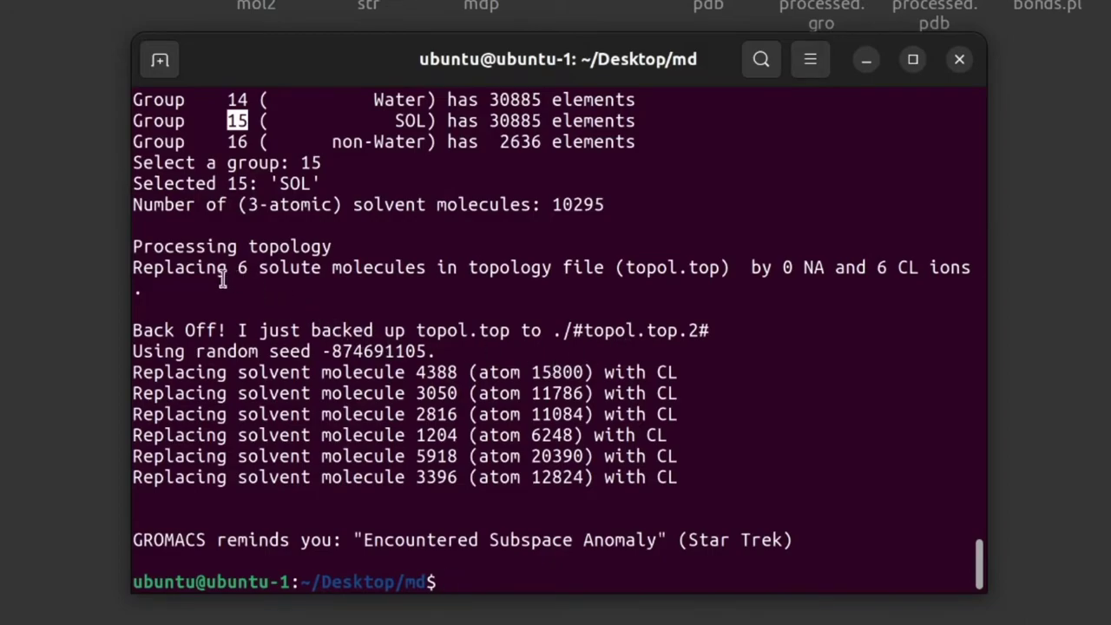
{"action": "left_click_drag", "start_coordinate": [227, 271], "coordinate": [603, 274]}
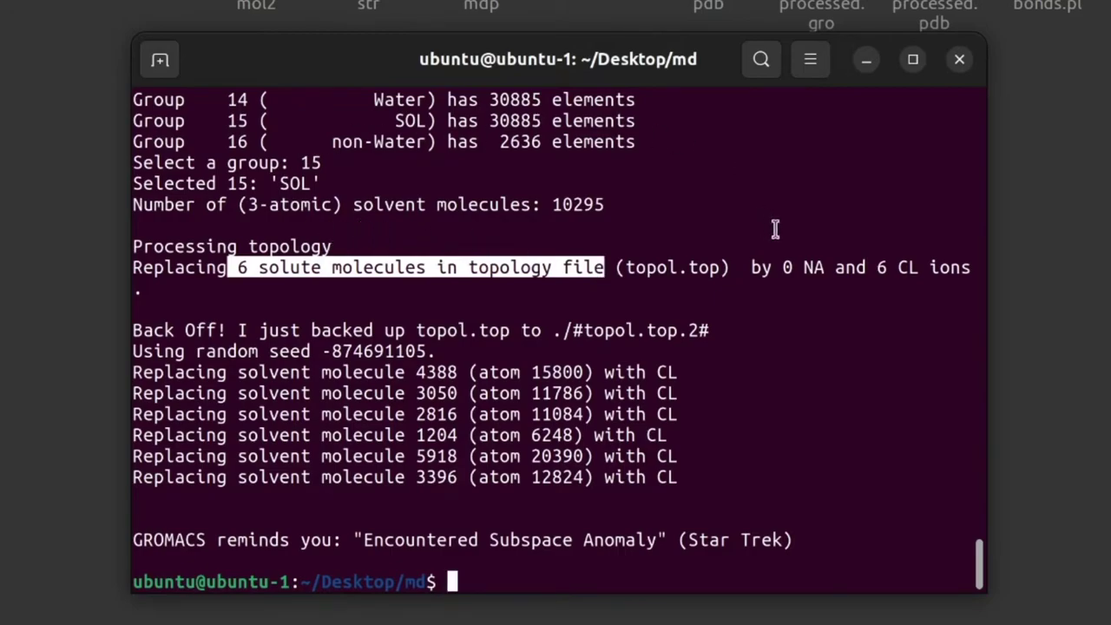
{"action": "left_click_drag", "start_coordinate": [878, 269], "coordinate": [965, 269]}
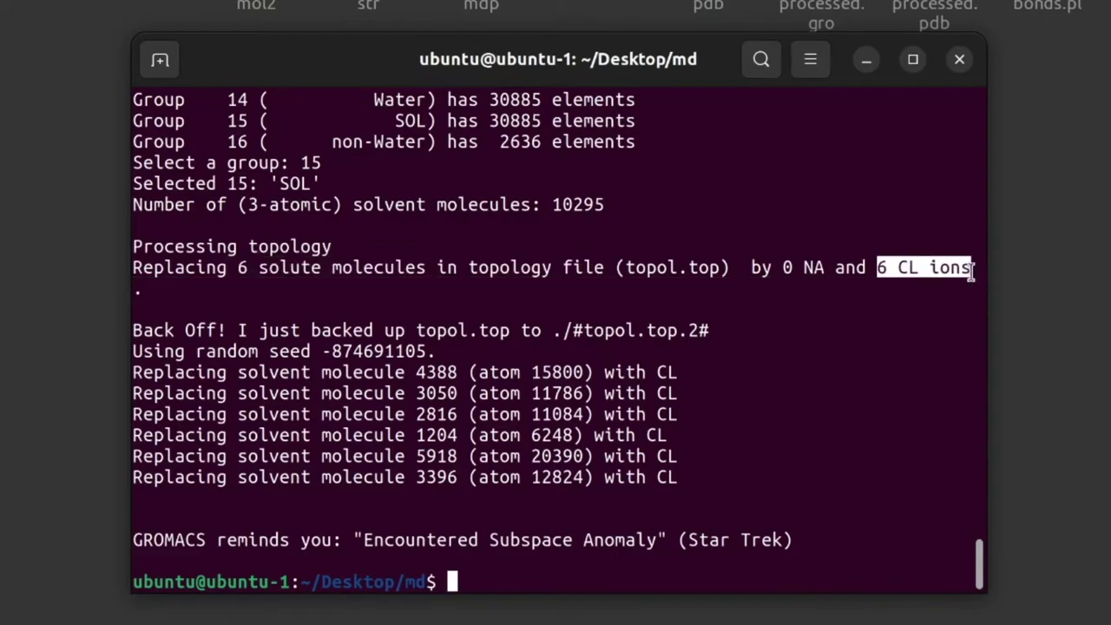
{"action": "left_click", "coordinate": [957, 264]}
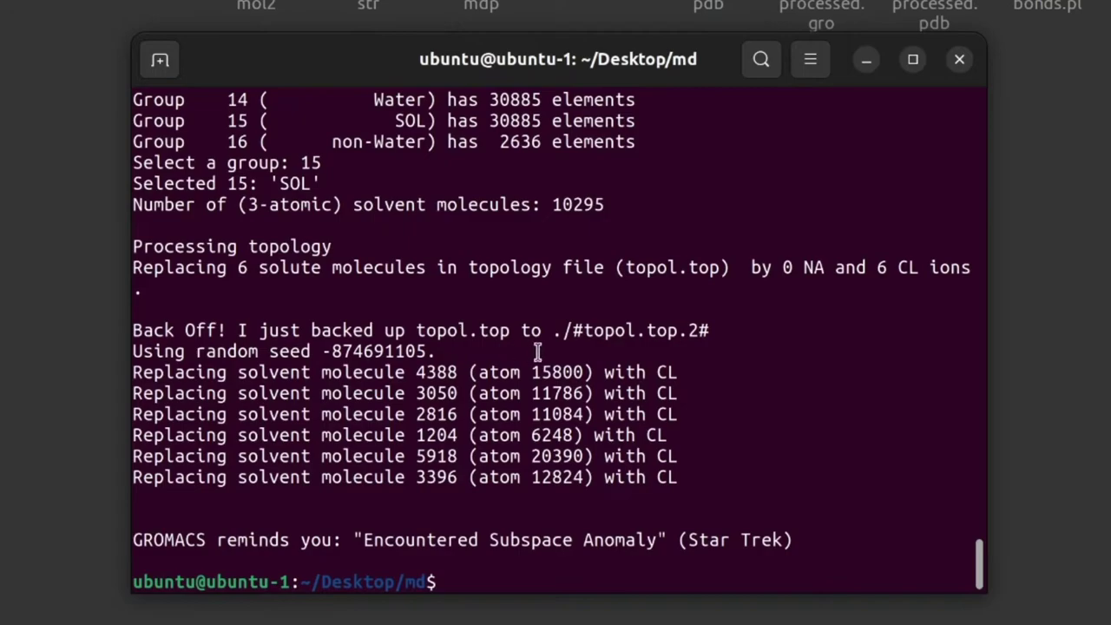
- Highlight the backed-up topol.top and atom 15800 being replaced by CL
{"action": "left_click_drag", "start_coordinate": [419, 330], "coordinate": [518, 336]}
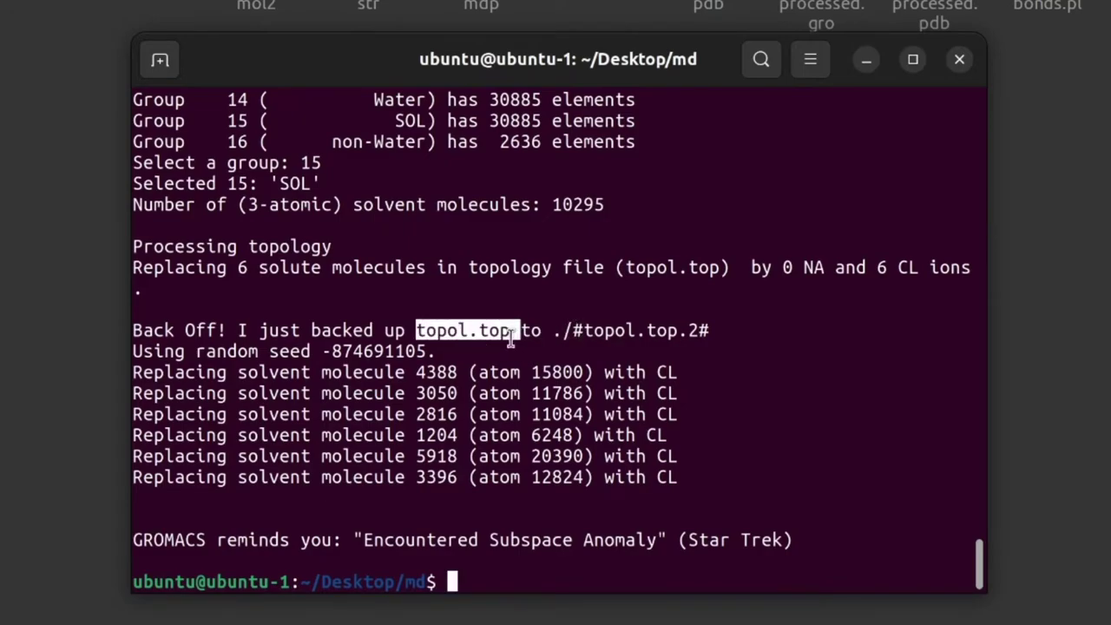
{"action": "left_click", "coordinate": [510, 335]}
{"action": "double_click", "coordinate": [548, 373]}
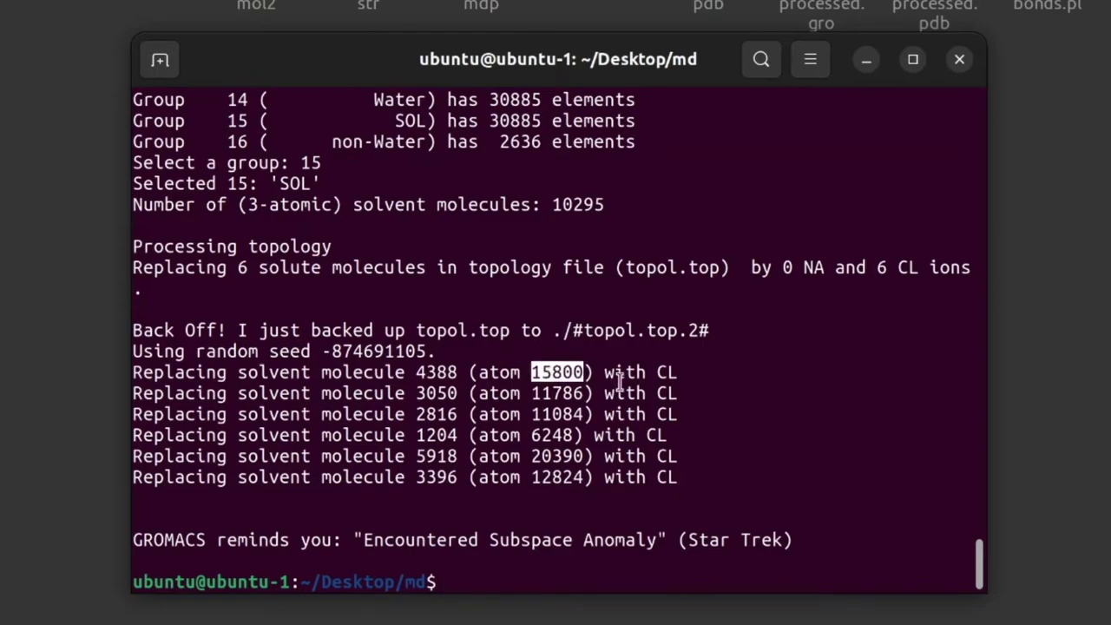
{"action": "double_click", "coordinate": [663, 374]}
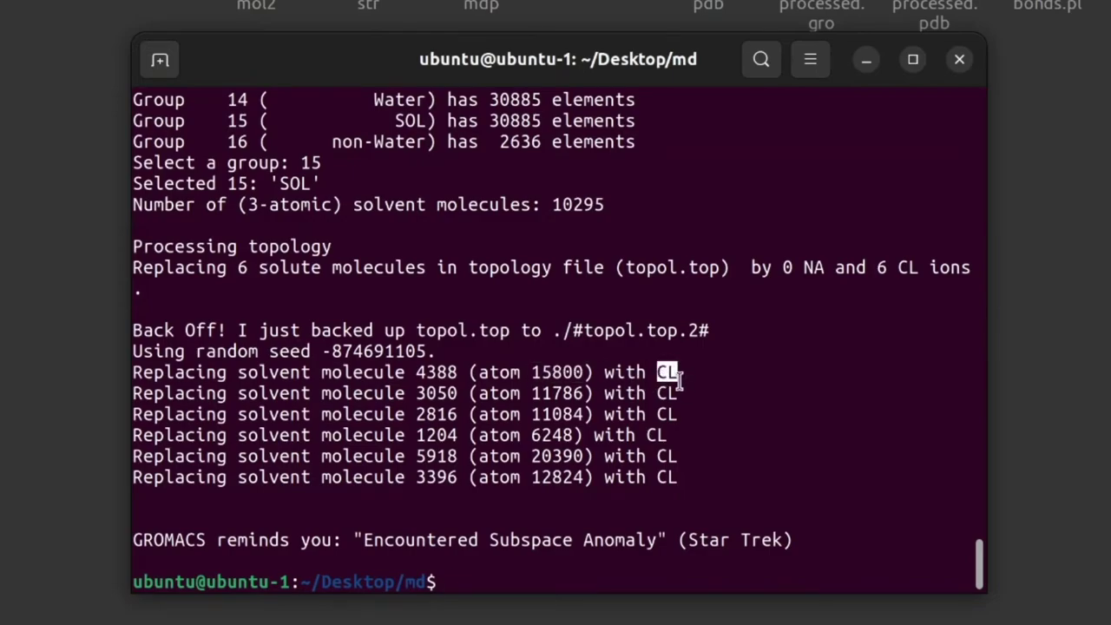
{"action": "left_click", "coordinate": [549, 515]}
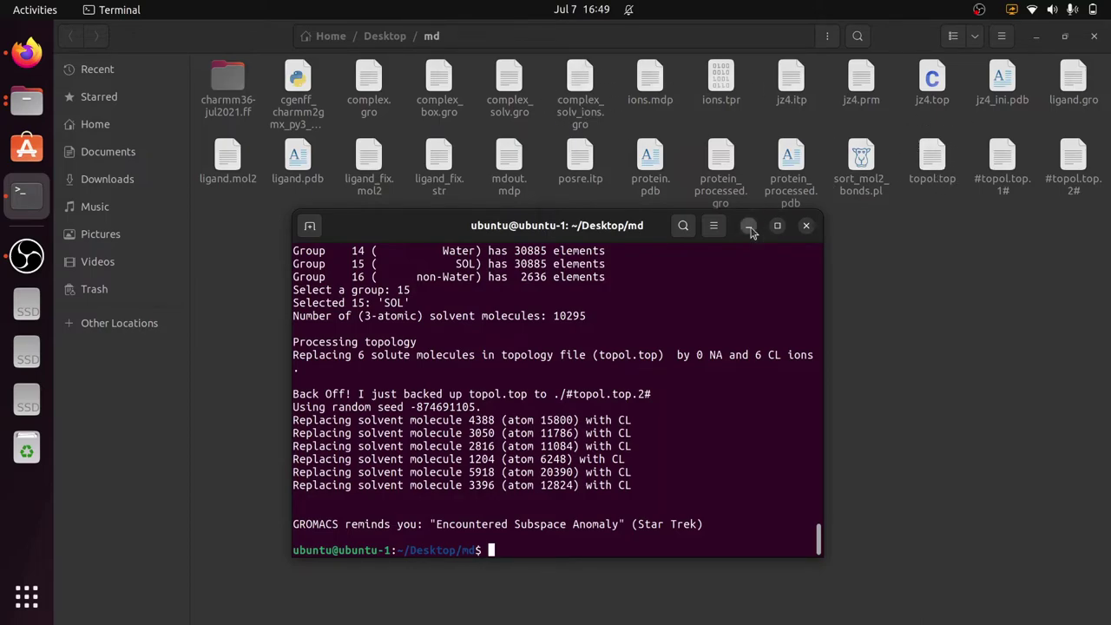
- Open complex_solv_ions.gro from the md folder with PyMOL
{"action": "left_click", "coordinate": [747, 225]}
{"action": "left_click", "coordinate": [583, 90]}
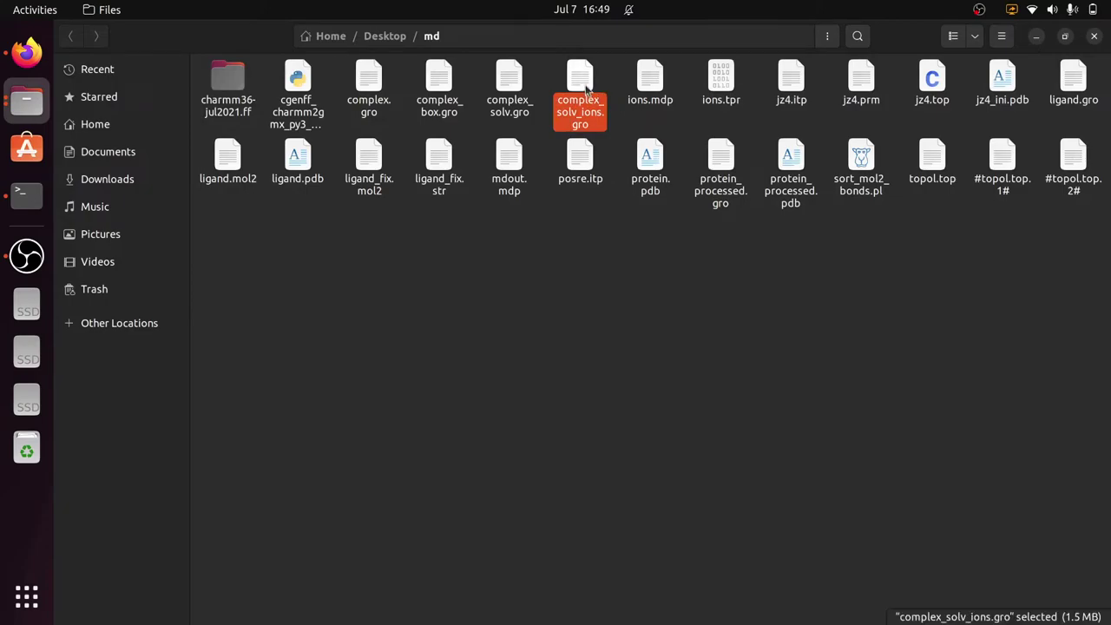
{"action": "right_click", "coordinate": [586, 89]}
{"action": "left_click", "coordinate": [674, 115]}
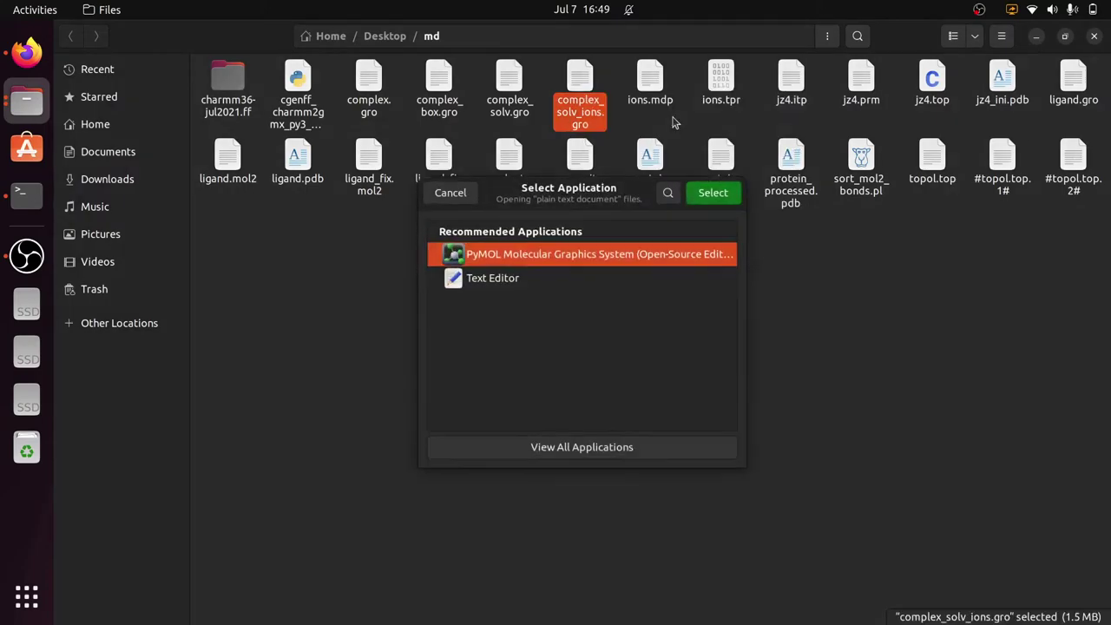
{"action": "left_click", "coordinate": [713, 190]}
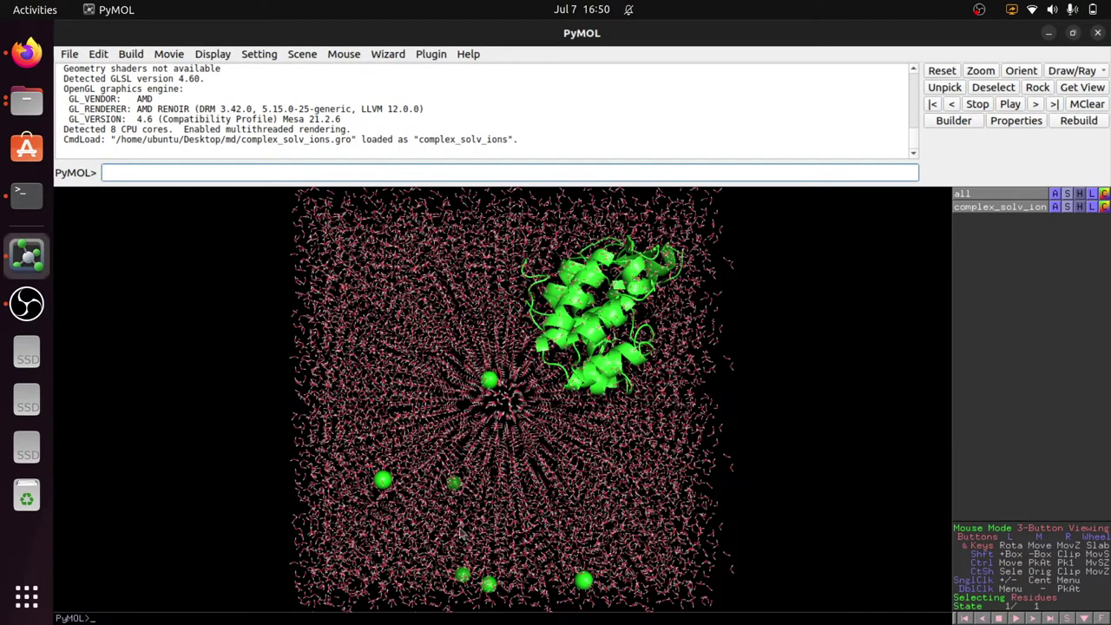
- Rotate the solvated box to inspect the CL ions and protein, then close PyMOL
{"action": "left_click_drag", "start_coordinate": [455, 510], "coordinate": [509, 426]}
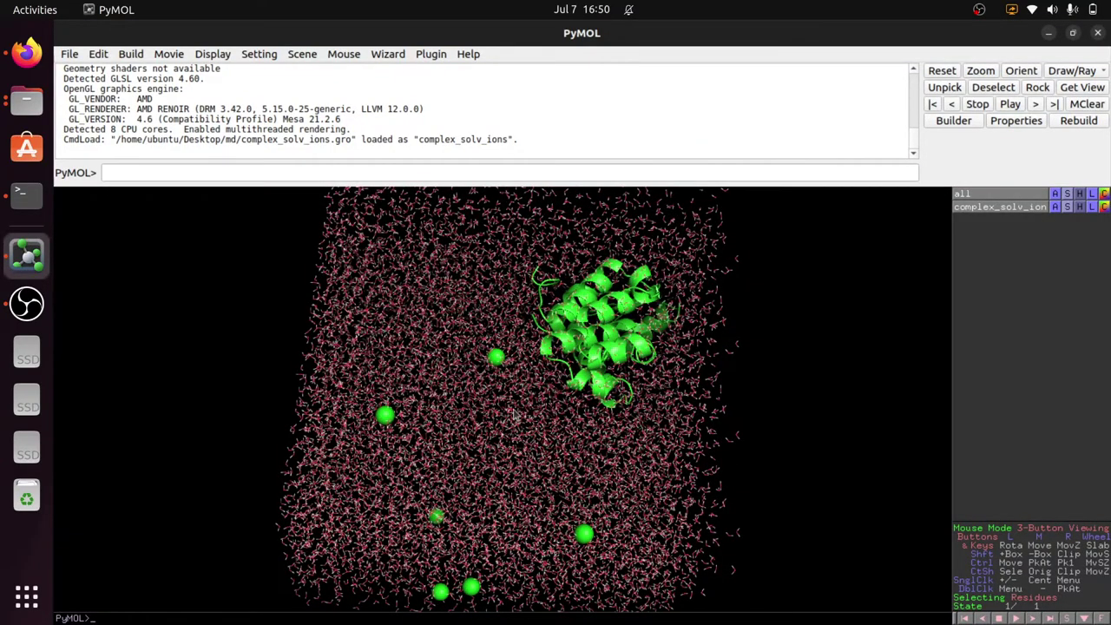
{"action": "left_click_drag", "start_coordinate": [541, 364], "coordinate": [562, 330]}
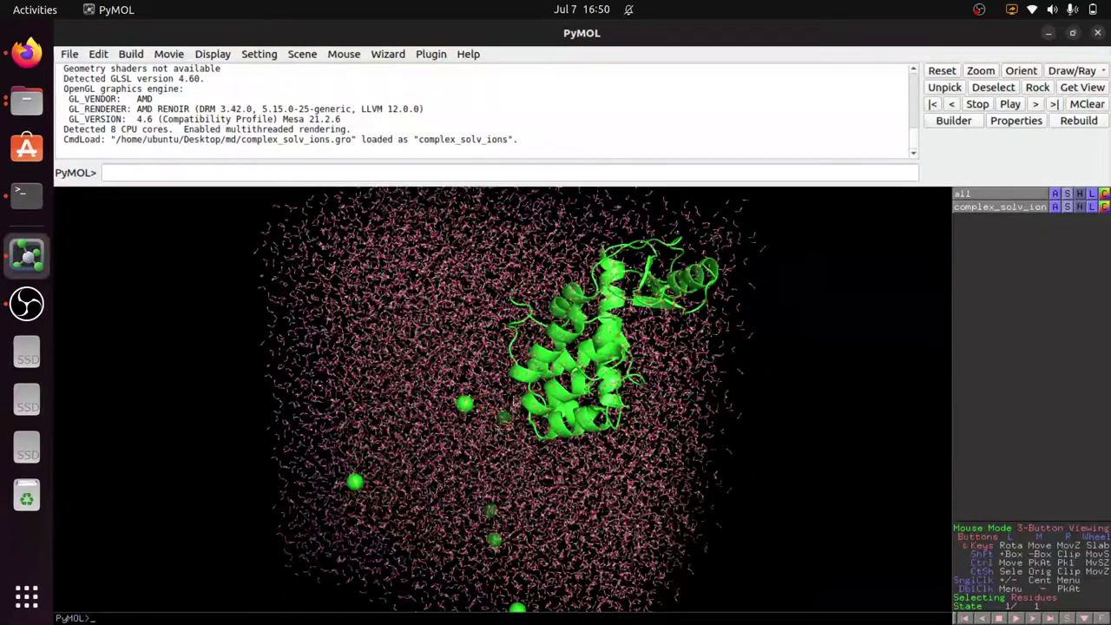
{"action": "left_click", "coordinate": [1099, 32]}
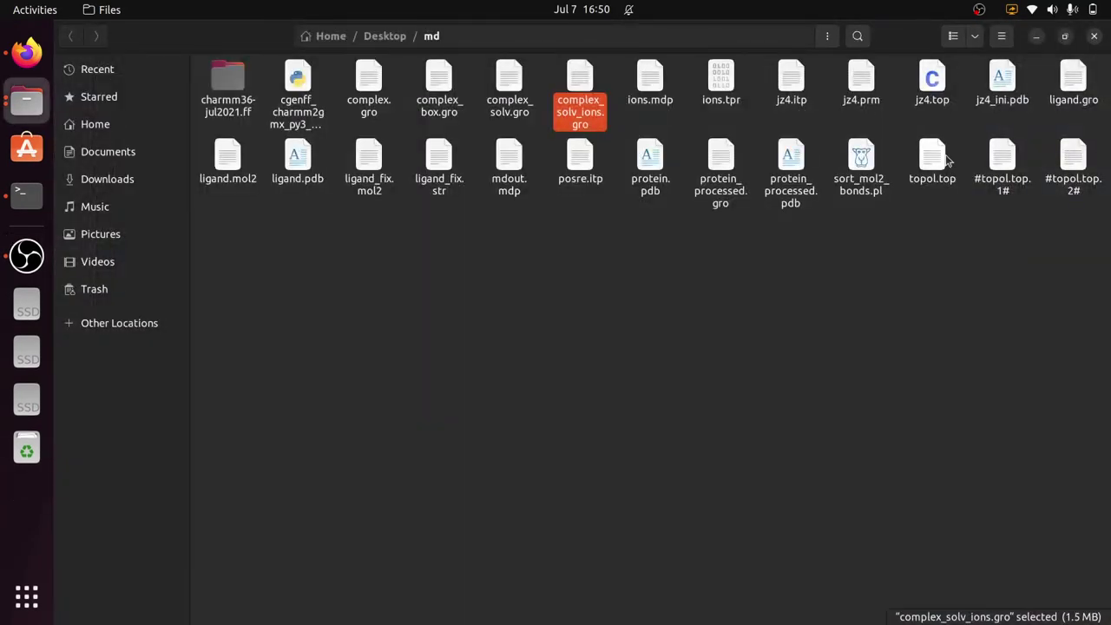
{"action": "left_click", "coordinate": [948, 160]}
{"action": "double_click", "coordinate": [948, 160]}
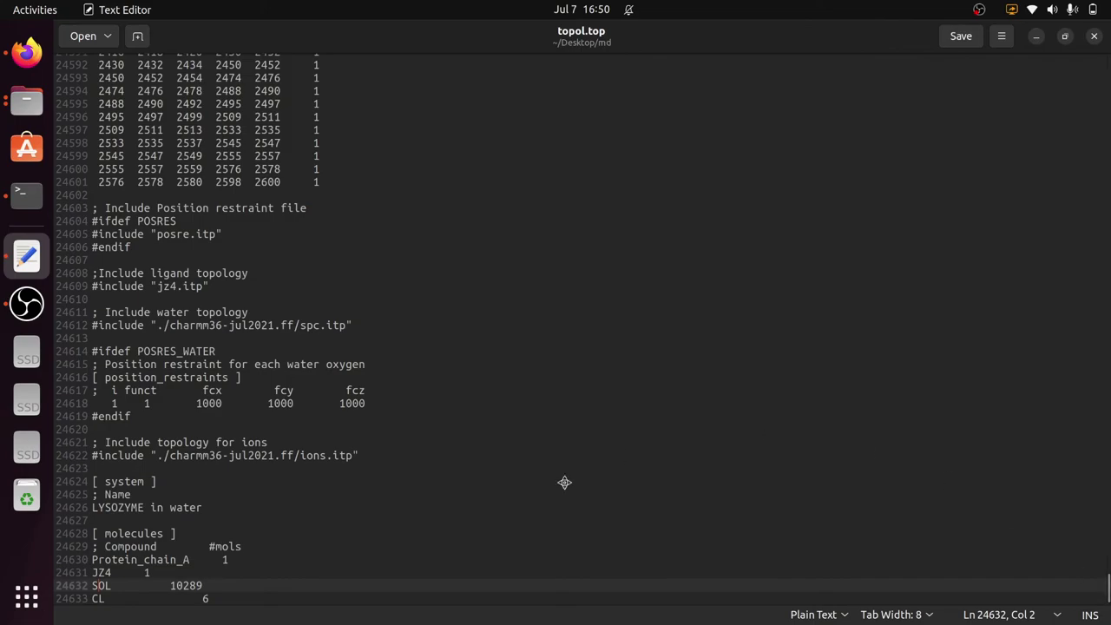
{"action": "left_click", "coordinate": [223, 598]}
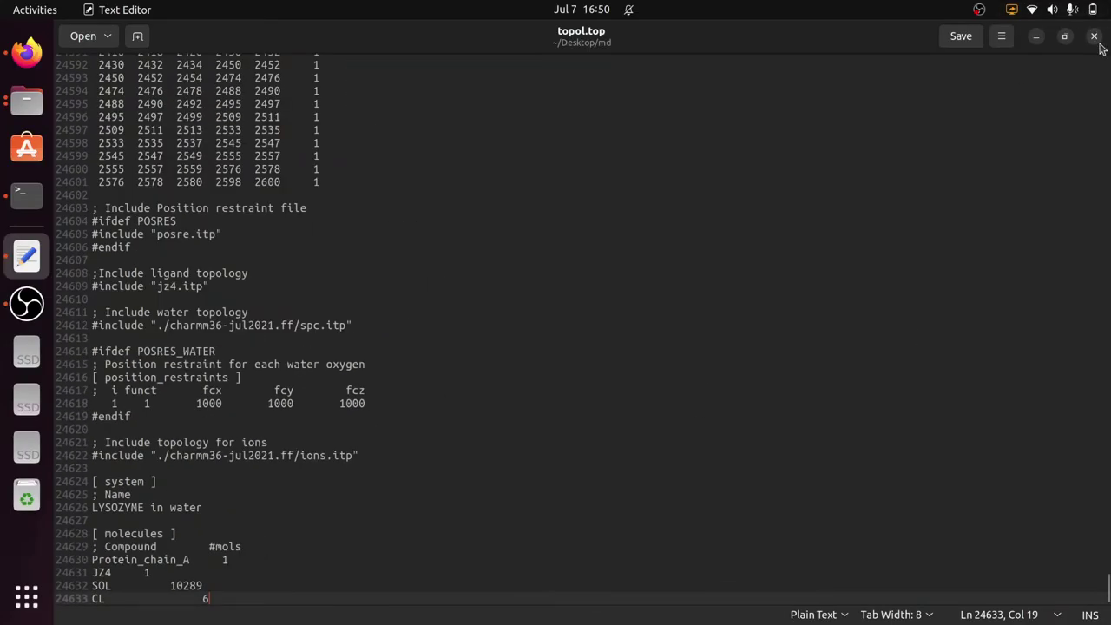
{"action": "left_click", "coordinate": [1098, 44]}
{"action": "left_click", "coordinate": [633, 314]}
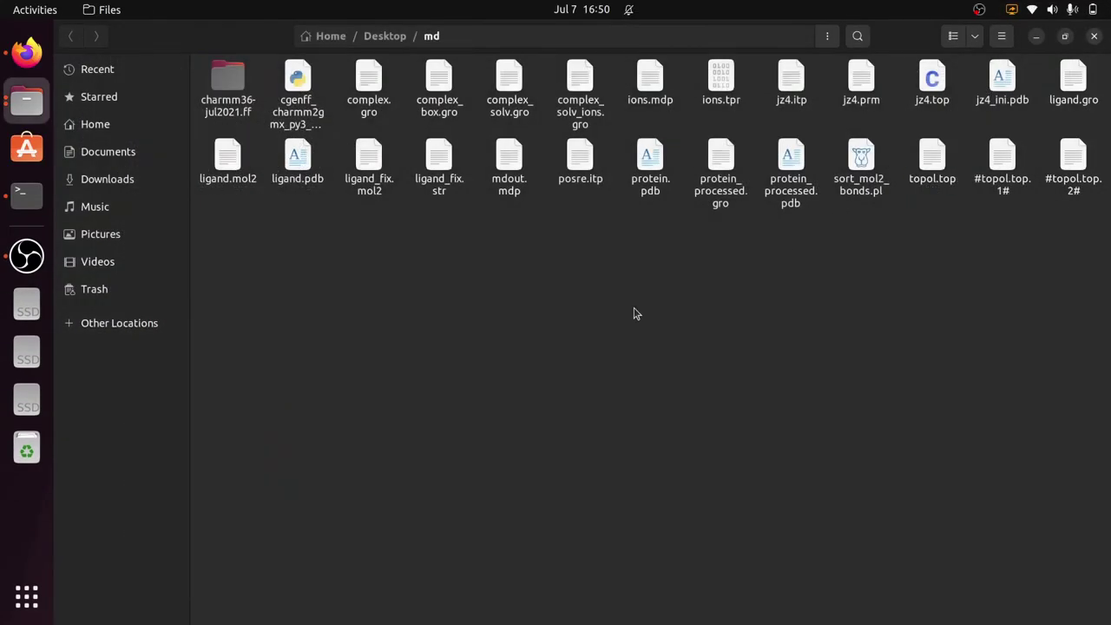